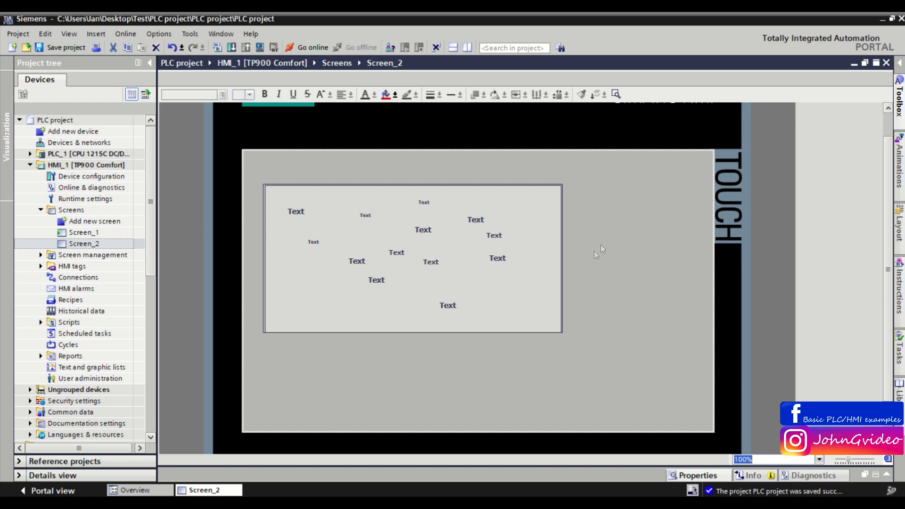
# - Zoom Screen_2 to 200%, then return it to 100%
pyautogui.click(820, 458)
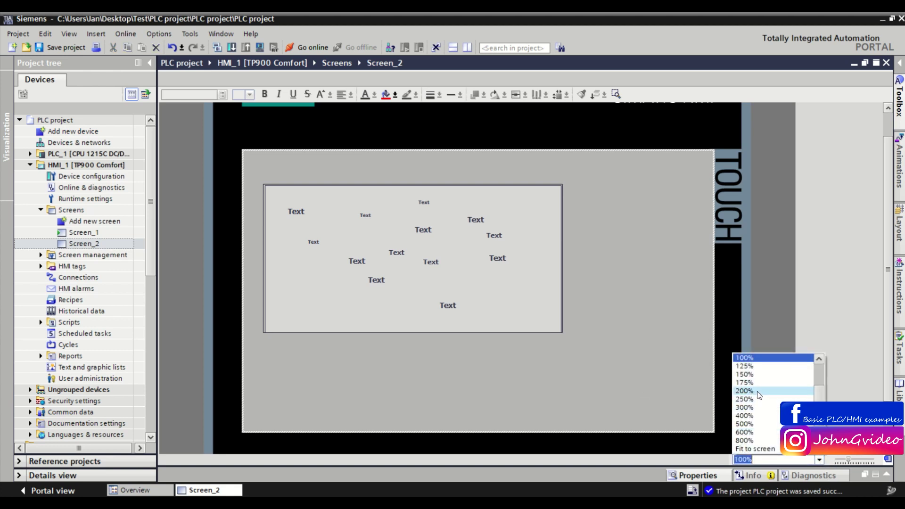
pyautogui.click(746, 391)
pyautogui.scroll(3, 880, 286)
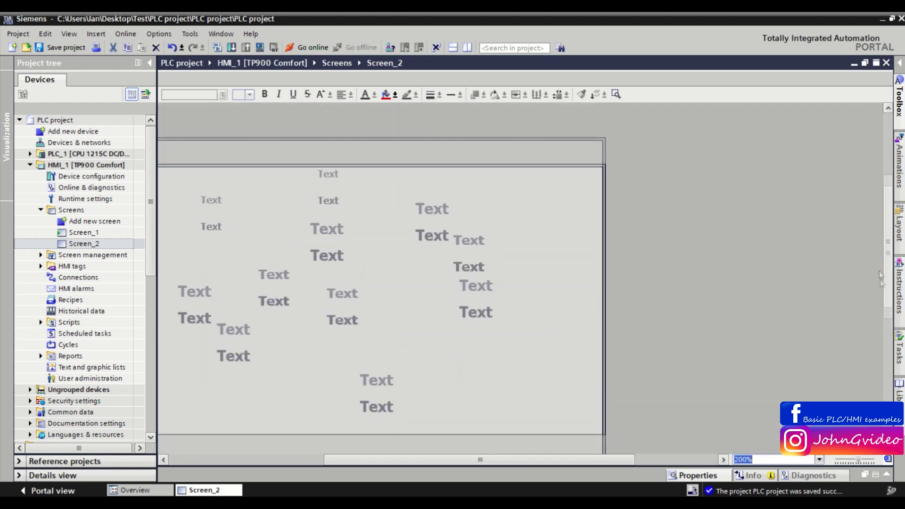
pyautogui.moveTo(618, 466); pyautogui.dragTo(569, 466)
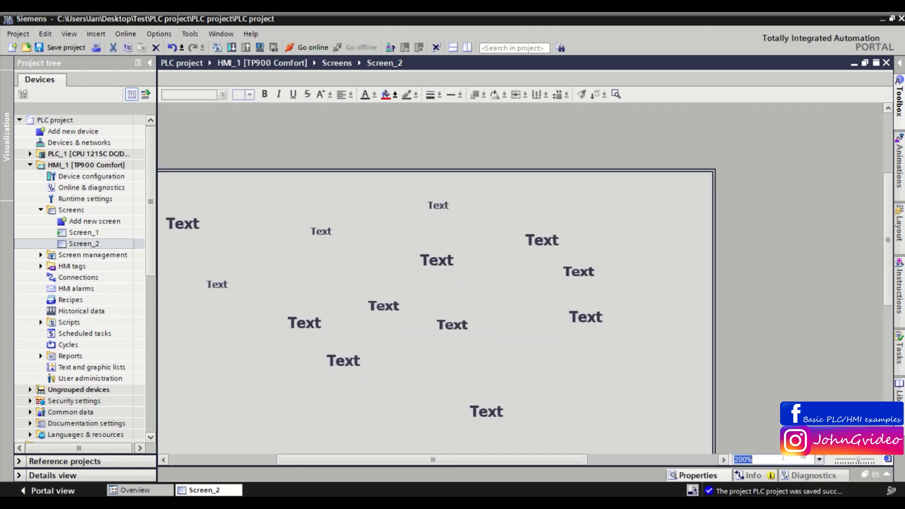
pyautogui.click(819, 460)
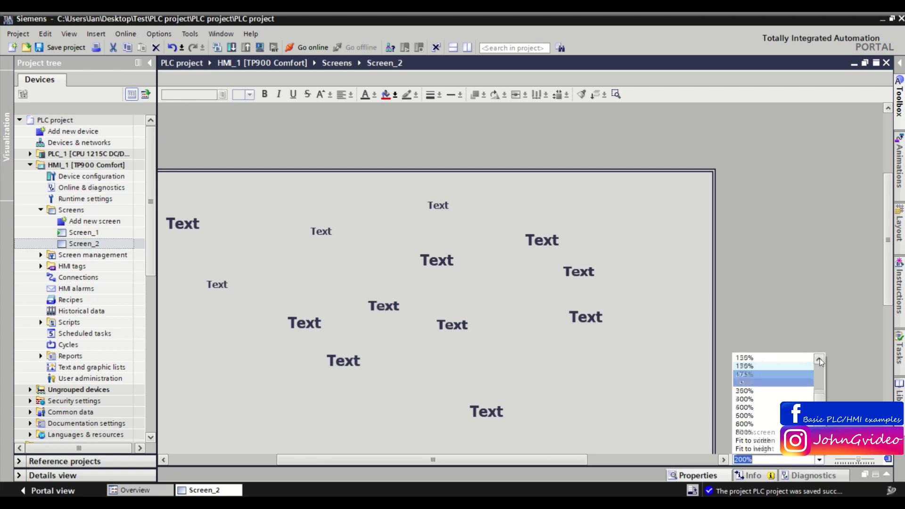
pyautogui.click(785, 358)
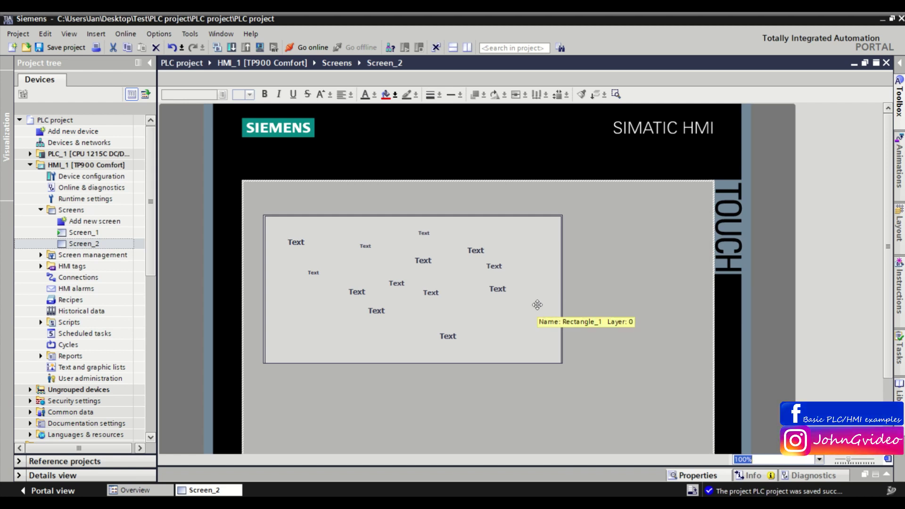
pyautogui.scroll(1, 537, 305)
pyautogui.scroll(1, 537, 305)
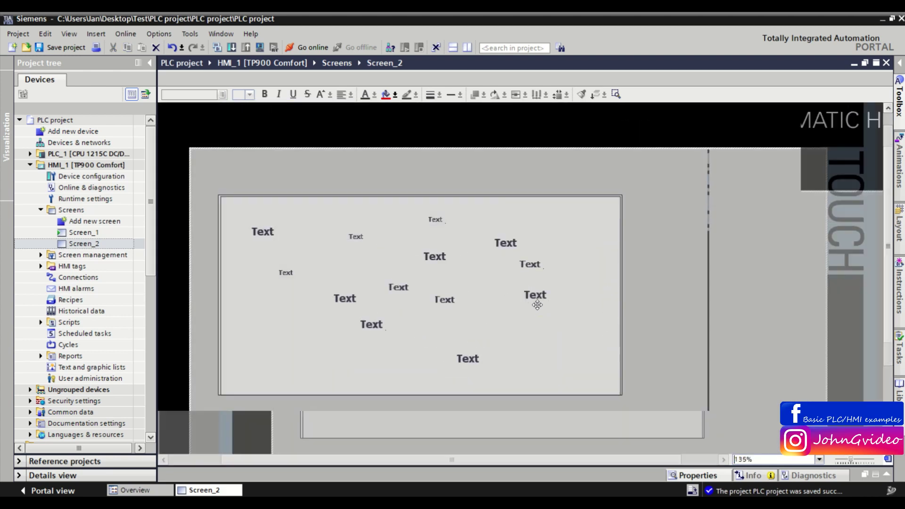
pyautogui.scroll(1, 538, 304)
pyautogui.scroll(1, 537, 305)
pyautogui.scroll(1, 537, 305)
pyautogui.scroll(1, 538, 305)
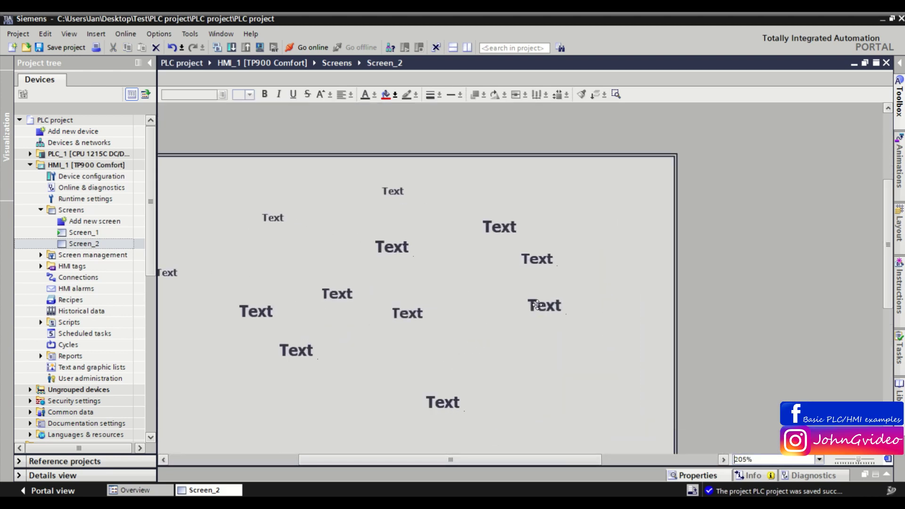
pyautogui.scroll(1, 537, 304)
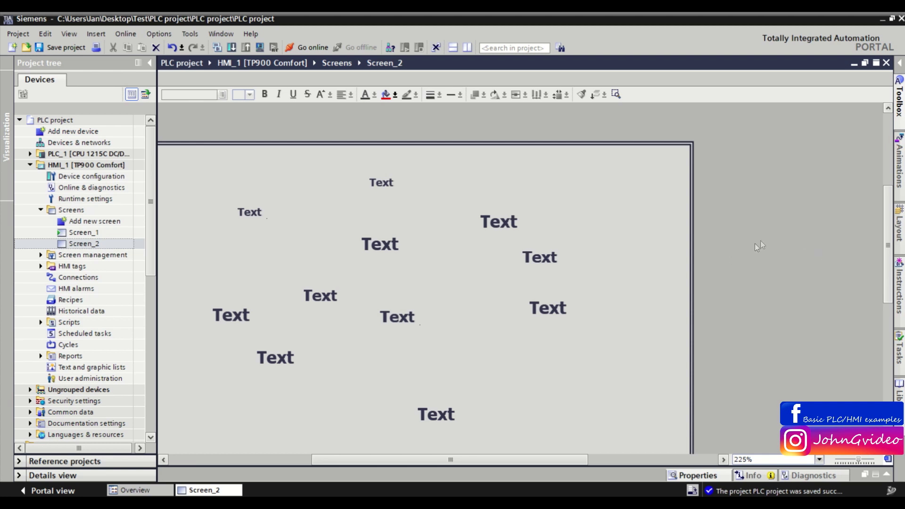
pyautogui.scroll(1, 781, 254)
pyautogui.scroll(1, 782, 254)
pyautogui.scroll(1, 741, 247)
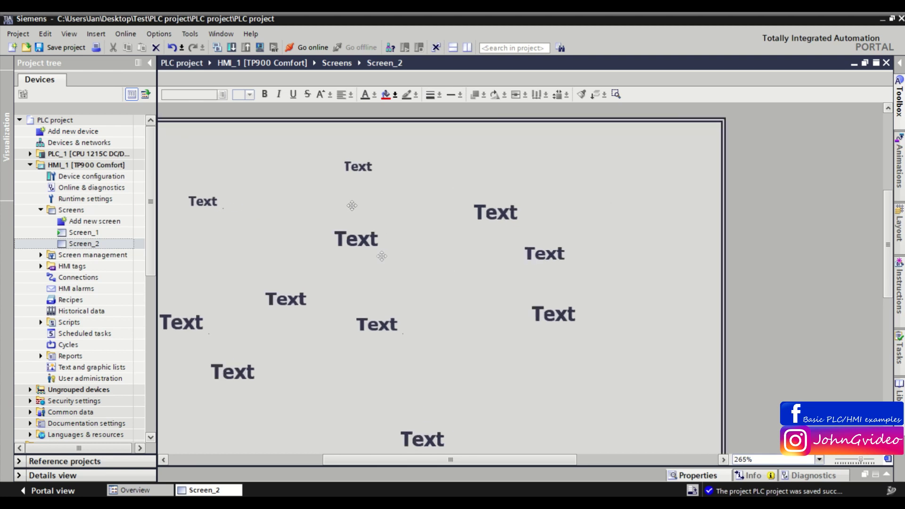
pyautogui.scroll(1, 495, 251)
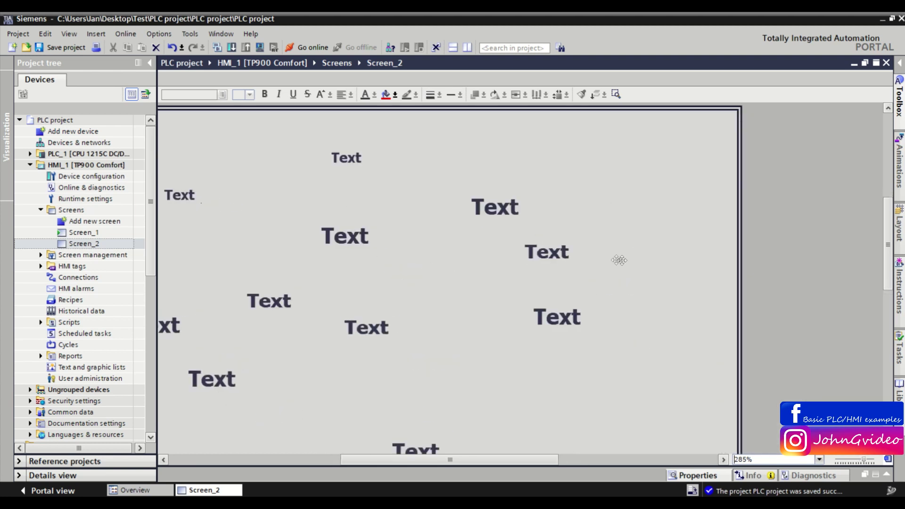
pyautogui.click(819, 459)
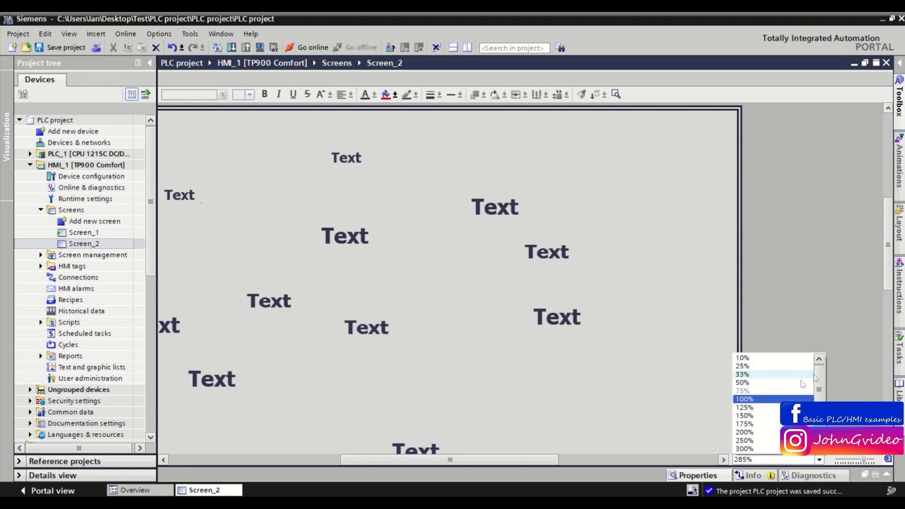
pyautogui.click(779, 400)
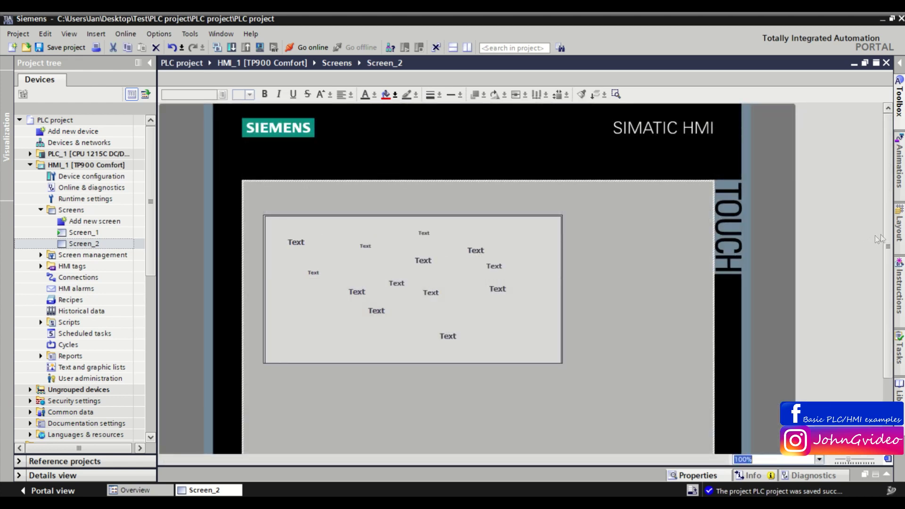
pyautogui.scroll(-2, 875, 236)
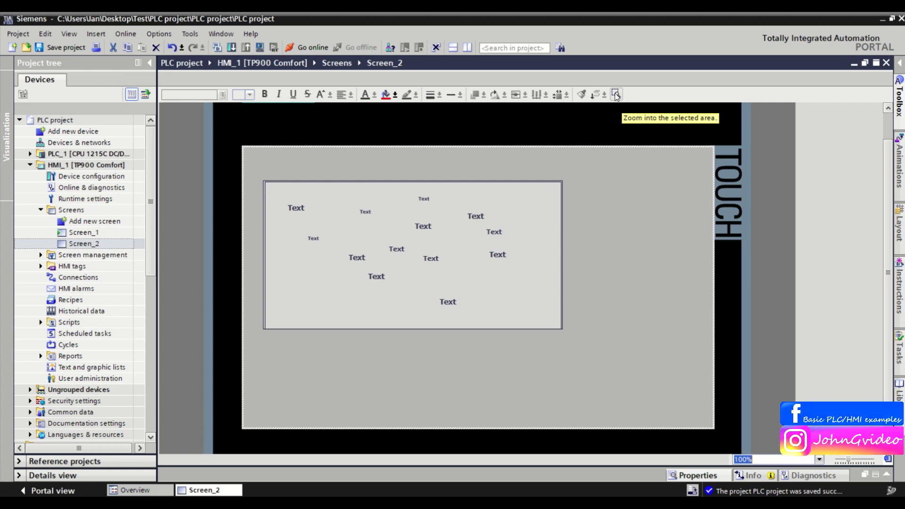
# - Zoom into selected regions around the rectangle's top edge
pyautogui.click(615, 94)
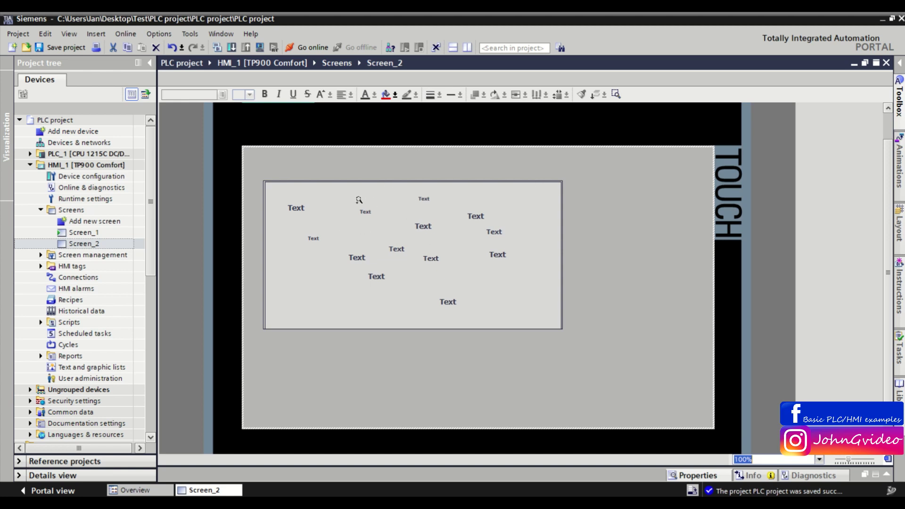
pyautogui.click(446, 209)
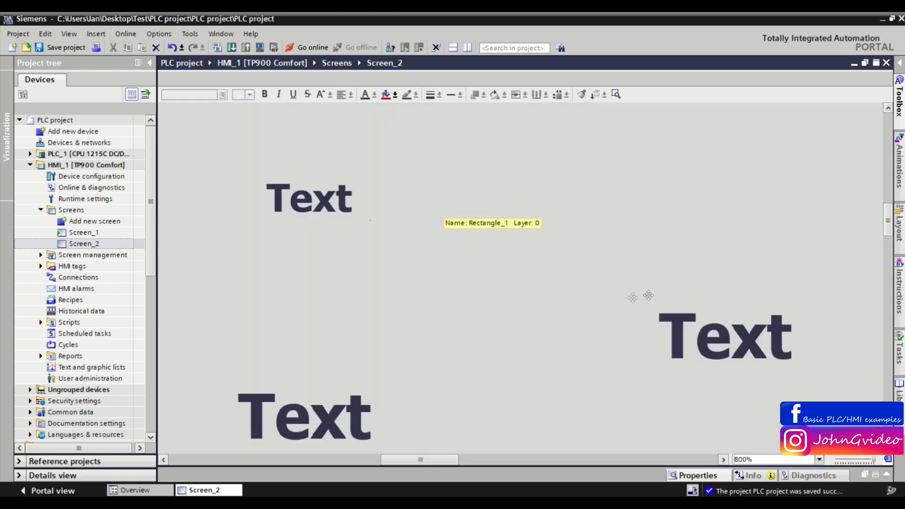
pyautogui.click(617, 94)
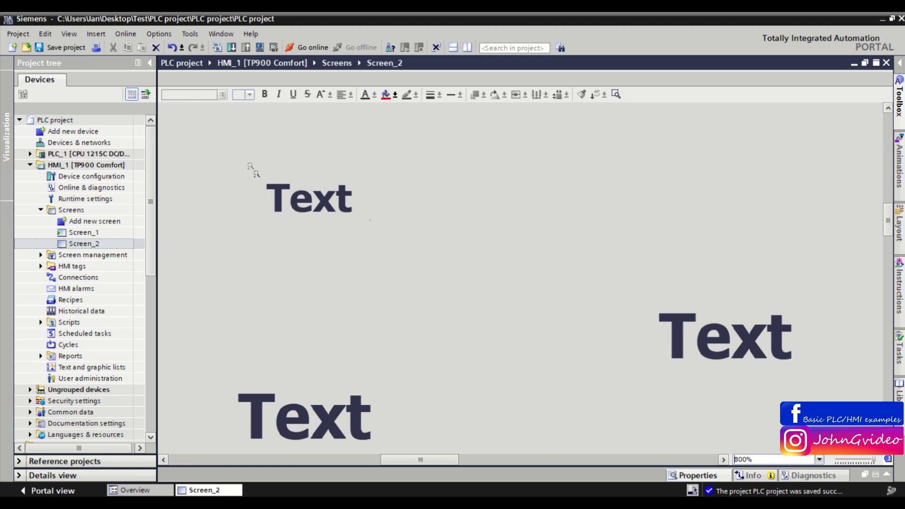
pyautogui.moveTo(362, 223); pyautogui.dragTo(385, 237)
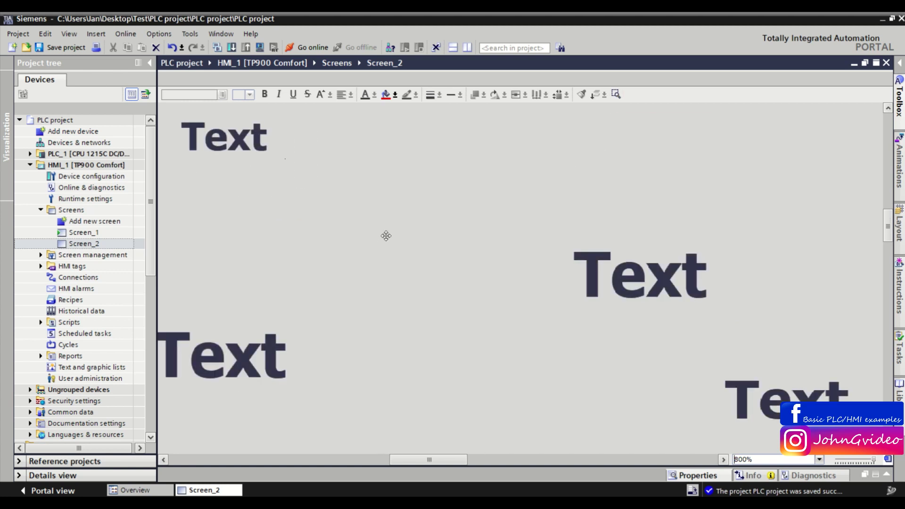
# - Move the top-left Text label down-right and zoom into a marked area at 800%
pyautogui.moveTo(178, 119); pyautogui.dragTo(267, 157)
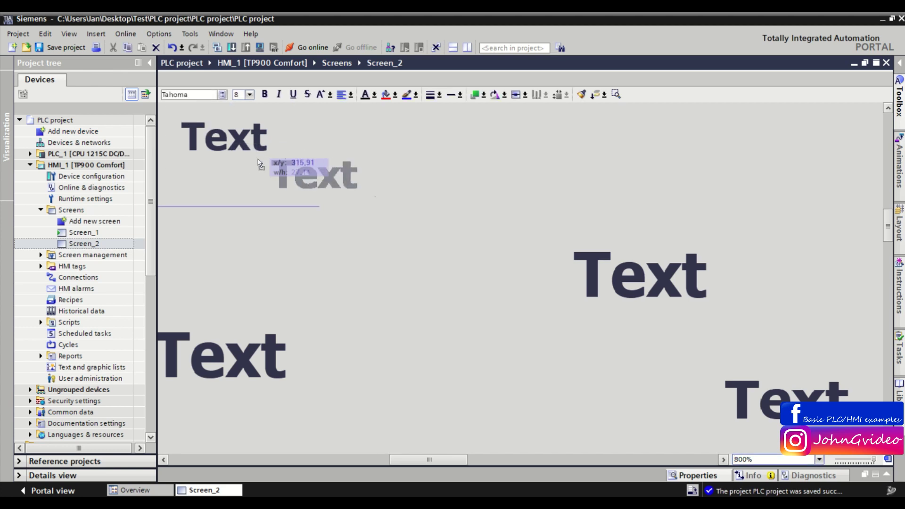
pyautogui.click(617, 94)
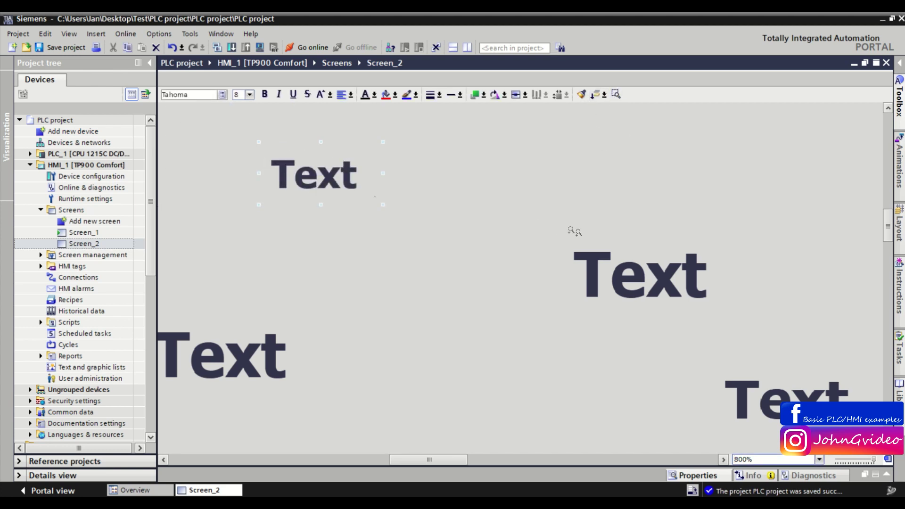
pyautogui.moveTo(574, 237); pyautogui.dragTo(571, 263)
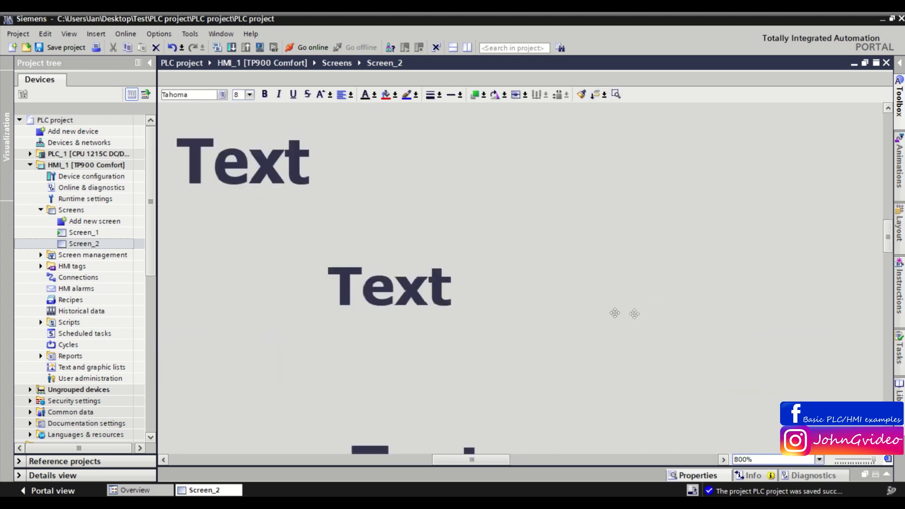
pyautogui.click(819, 459)
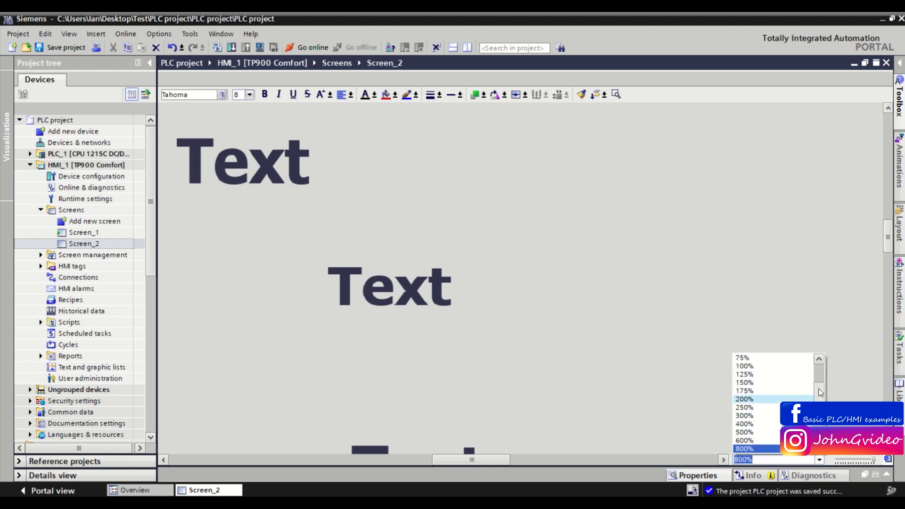
pyautogui.scroll(2, 793, 389)
# - Set Screen_2 to 100% and select the large rectangle, briefly selecting the screen instead
pyautogui.click(767, 375)
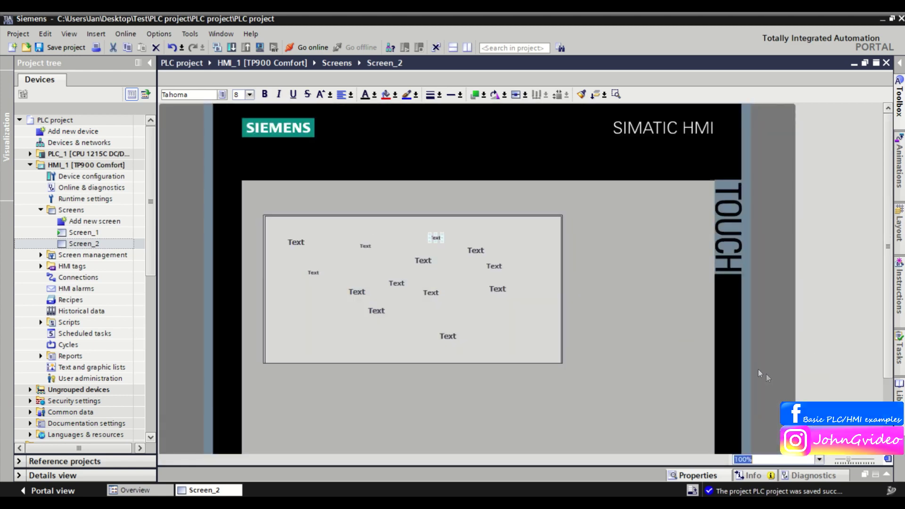
pyautogui.click(276, 237)
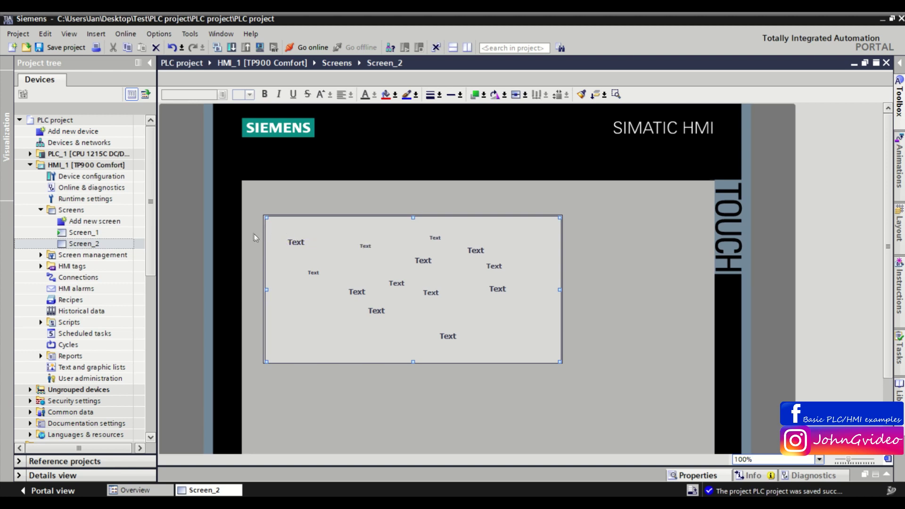
pyautogui.click(252, 233)
pyautogui.click(263, 234)
# - Zoom 800% onto the rectangle's top edge and show Rectangle_1's Properties
pyautogui.click(613, 97)
pyautogui.click(517, 237)
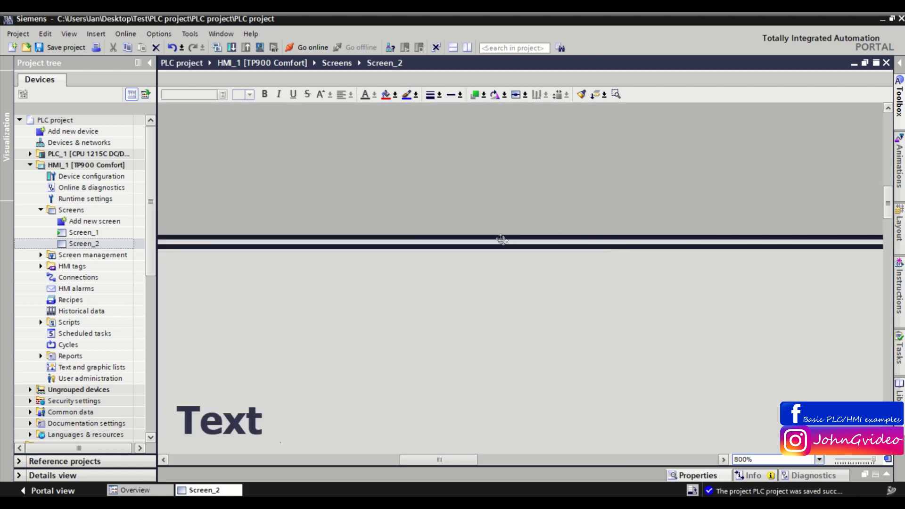
pyautogui.rightClick(499, 237)
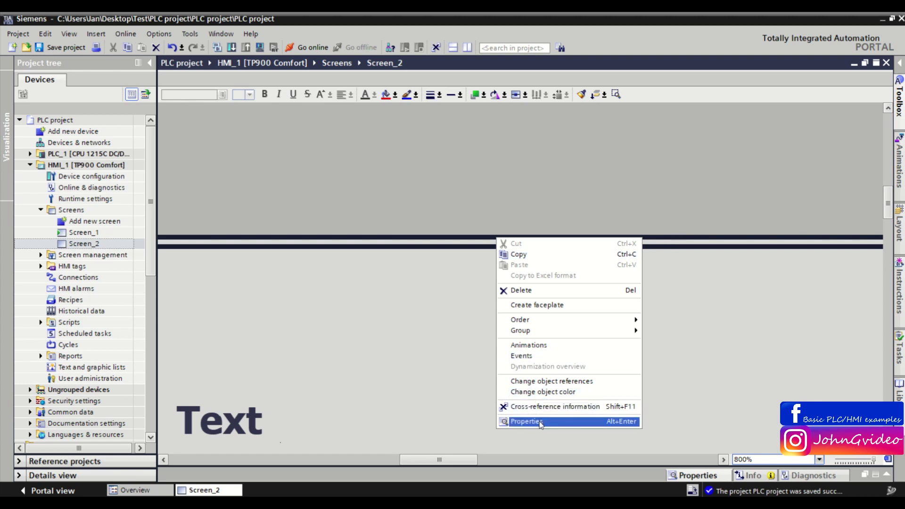
pyautogui.click(519, 423)
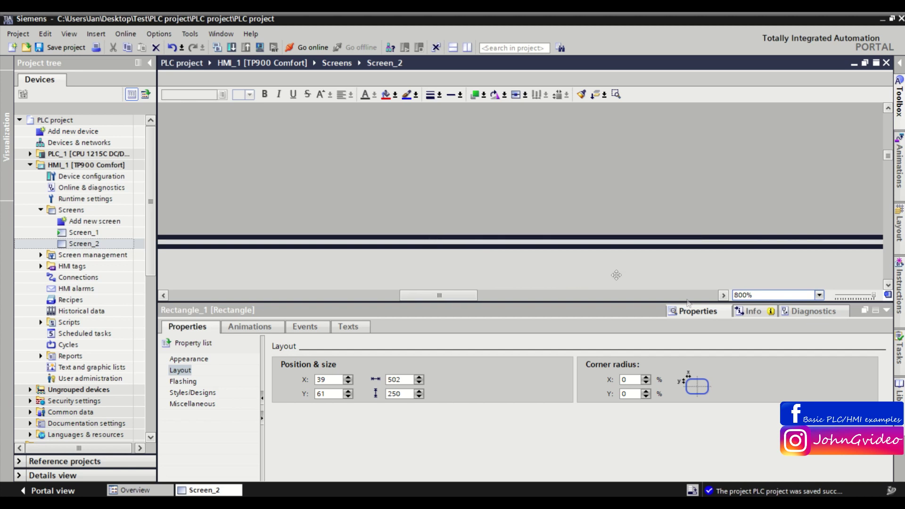
pyautogui.moveTo(465, 295); pyautogui.dragTo(407, 296)
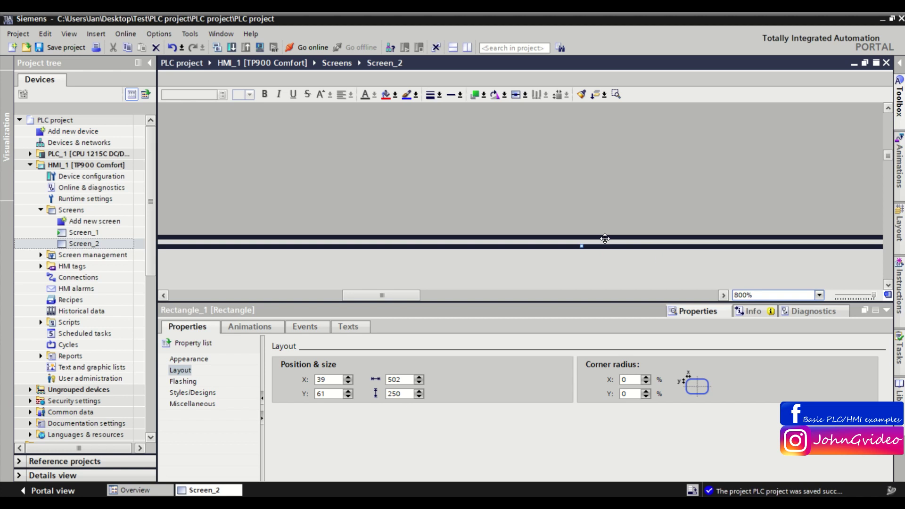
# - Select Rectangle_2 (36/59, 507×252), then reselect Rectangle_1 (39/61, 502×250)
pyautogui.click(591, 236)
pyautogui.click(603, 259)
pyautogui.click(819, 295)
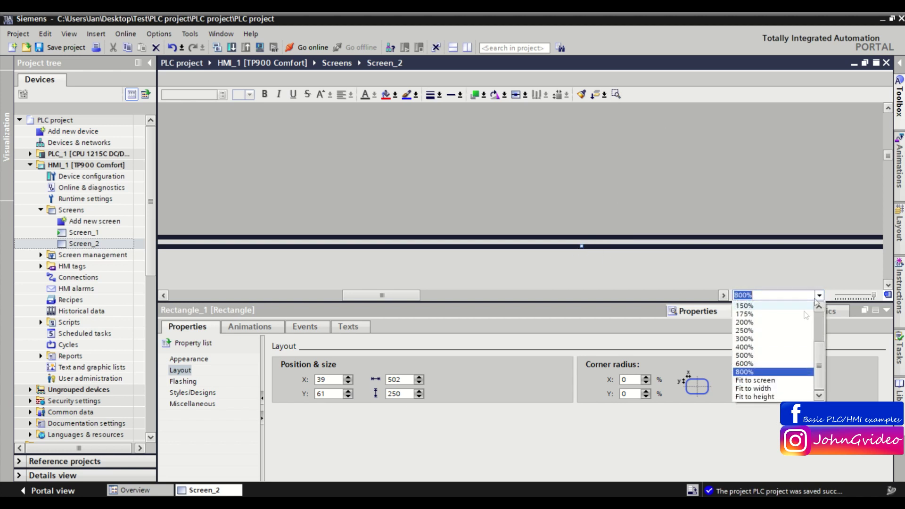
pyautogui.scroll(1, 767, 320)
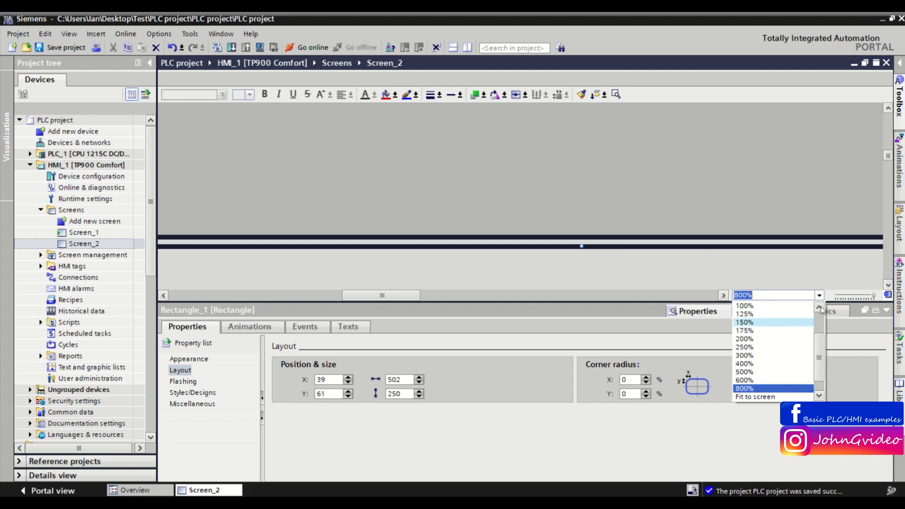
# - Set Screen_2 back to 100% zoom and hide the Properties panel
pyautogui.click(745, 313)
pyautogui.click(886, 310)
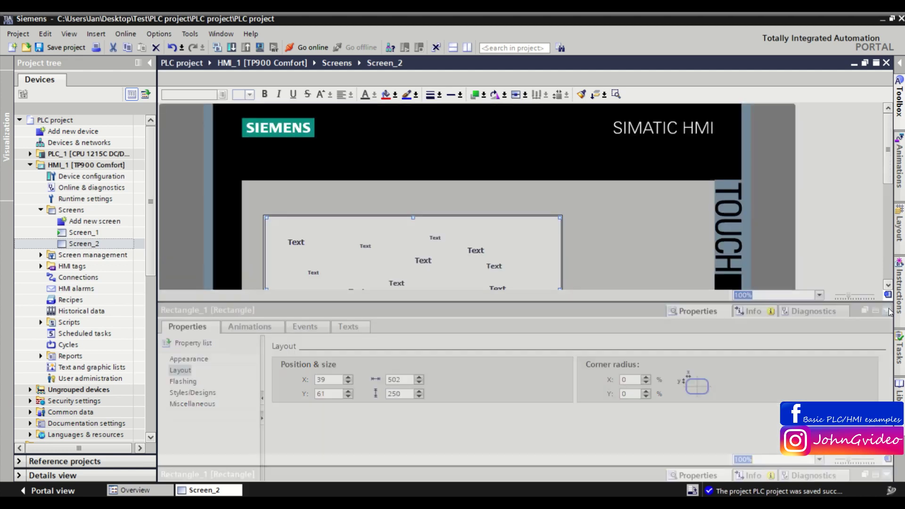